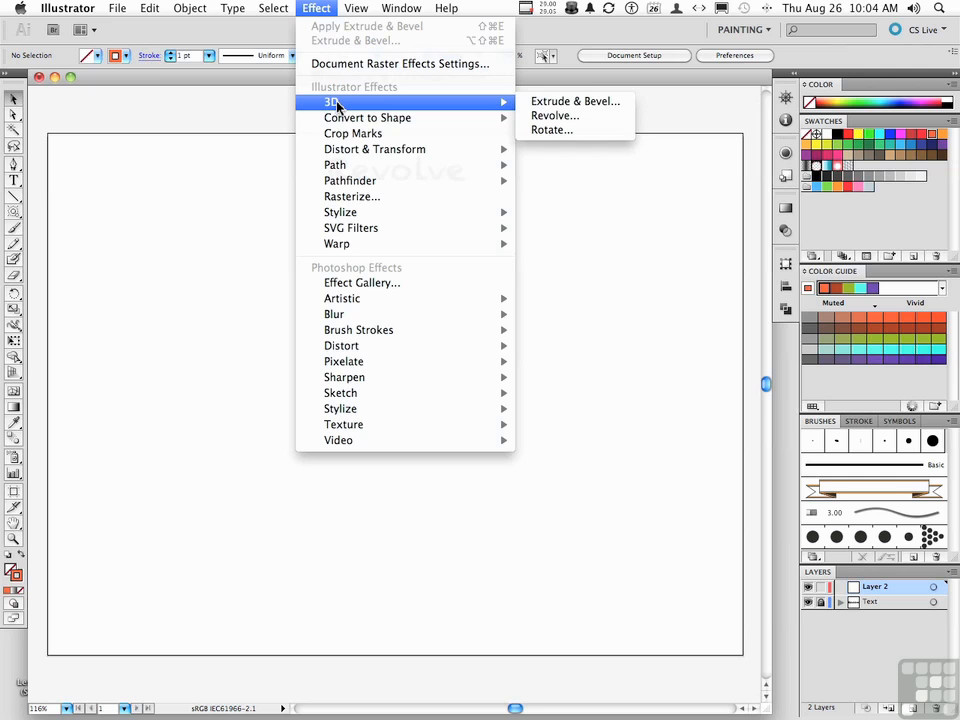
Draw an open vase profile below the Revolve title with the Pen tool: a curved side flaring at the foot, ending in a base line running inward.
left_click(225, 210)
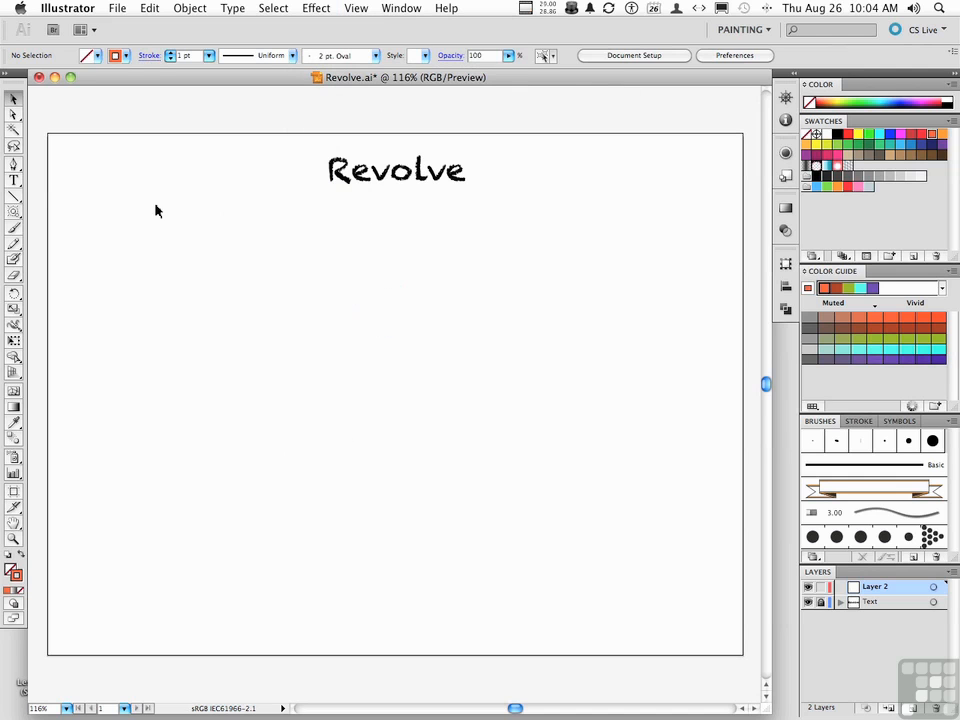
left_click(14, 165)
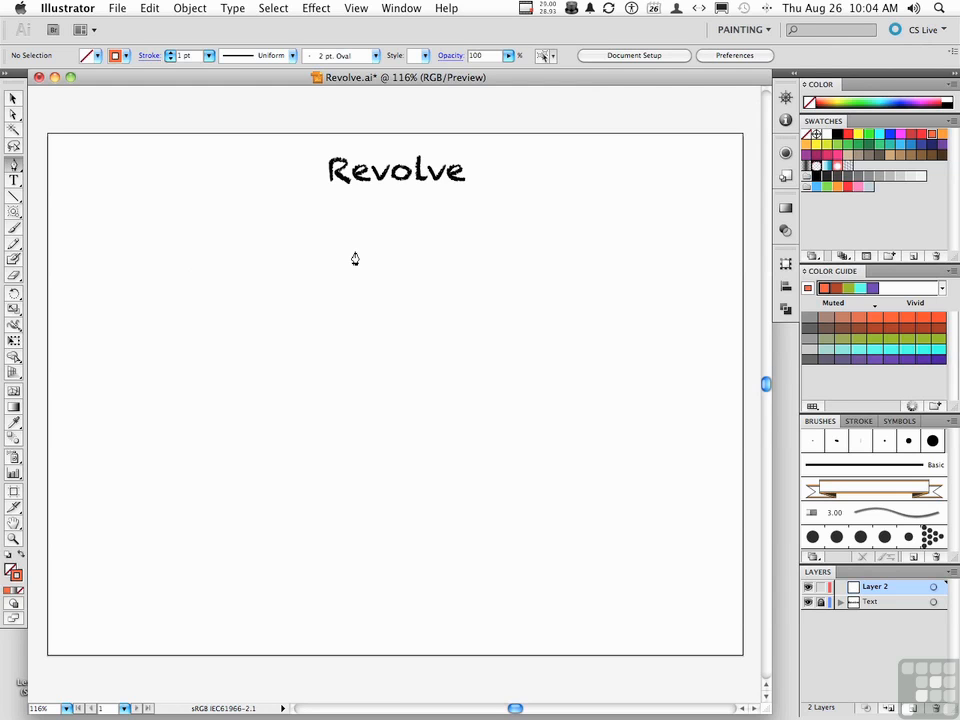
left_click_drag(355, 251, 343, 269)
left_click_drag(343, 270, 343, 272)
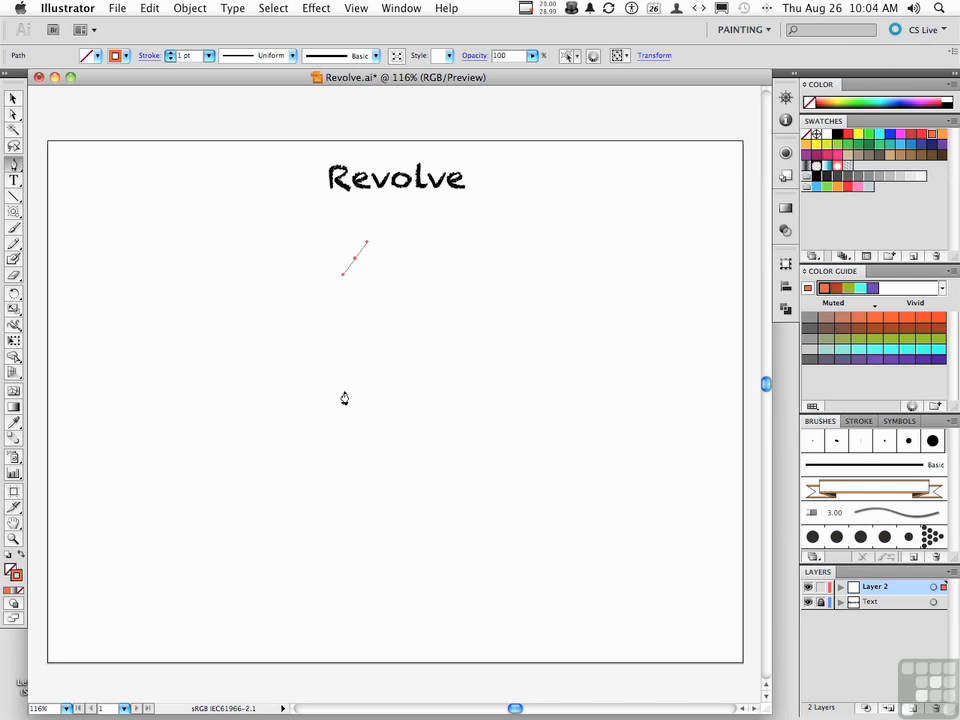
left_click_drag(344, 394, 356, 413)
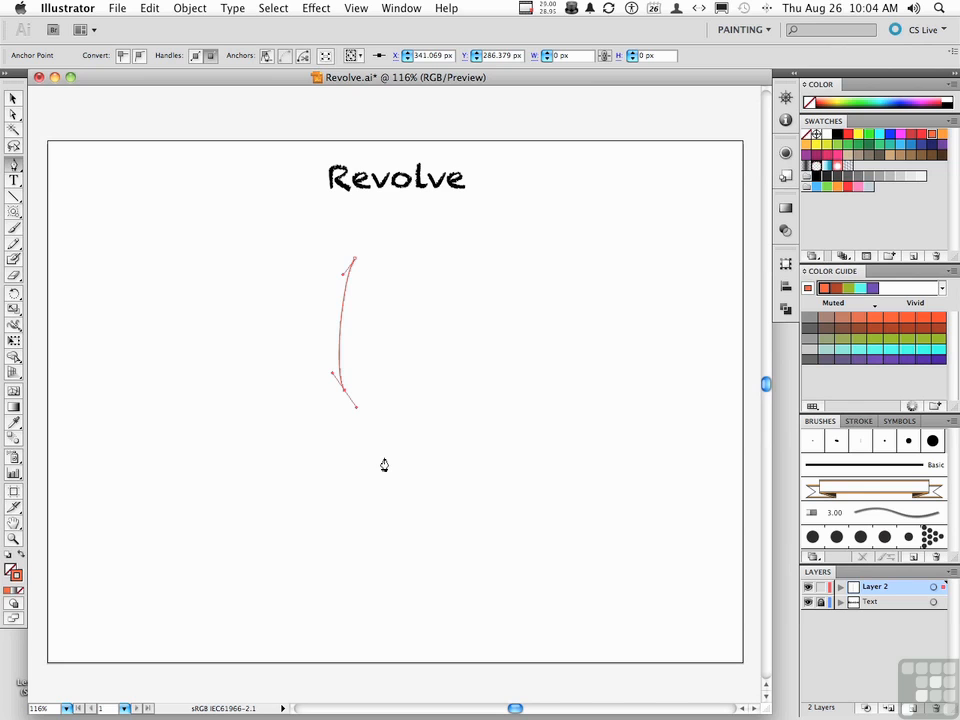
left_click_drag(384, 457, 374, 478)
left_click(284, 461)
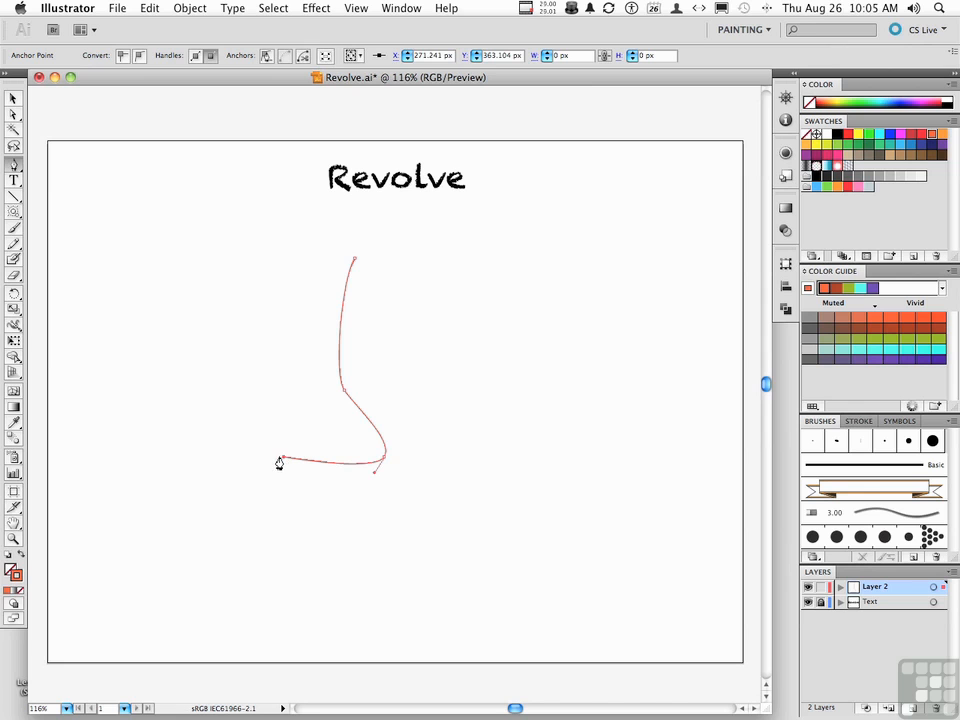
Straighten the profile's base line by collapsing the direction handle into the outer bottom anchor point.
left_click(16, 116)
left_click_drag(374, 478, 386, 459)
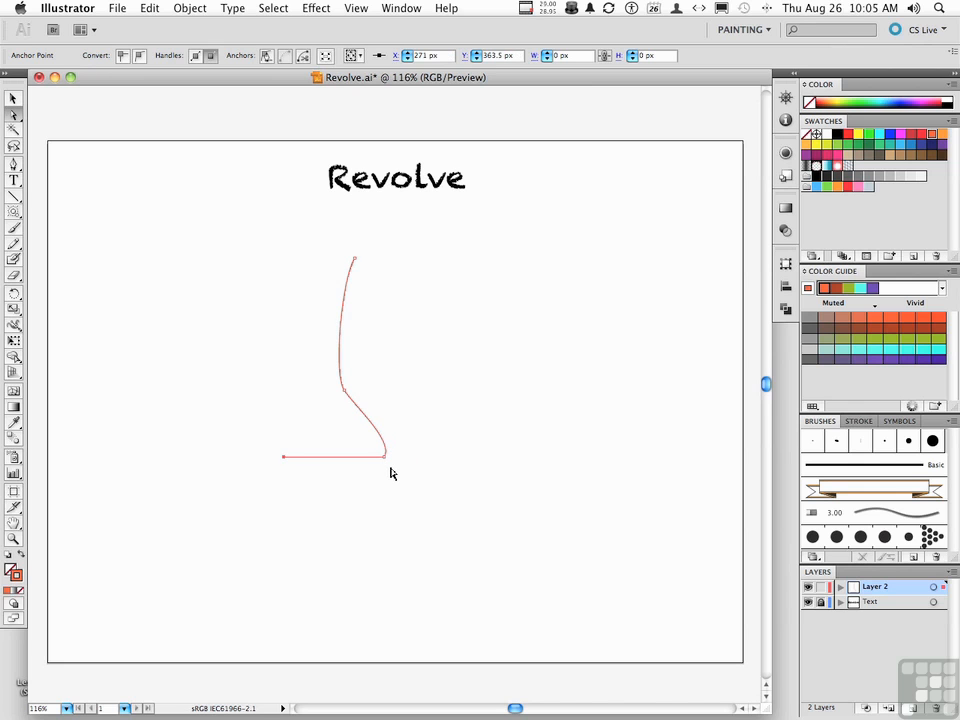
left_click(277, 461)
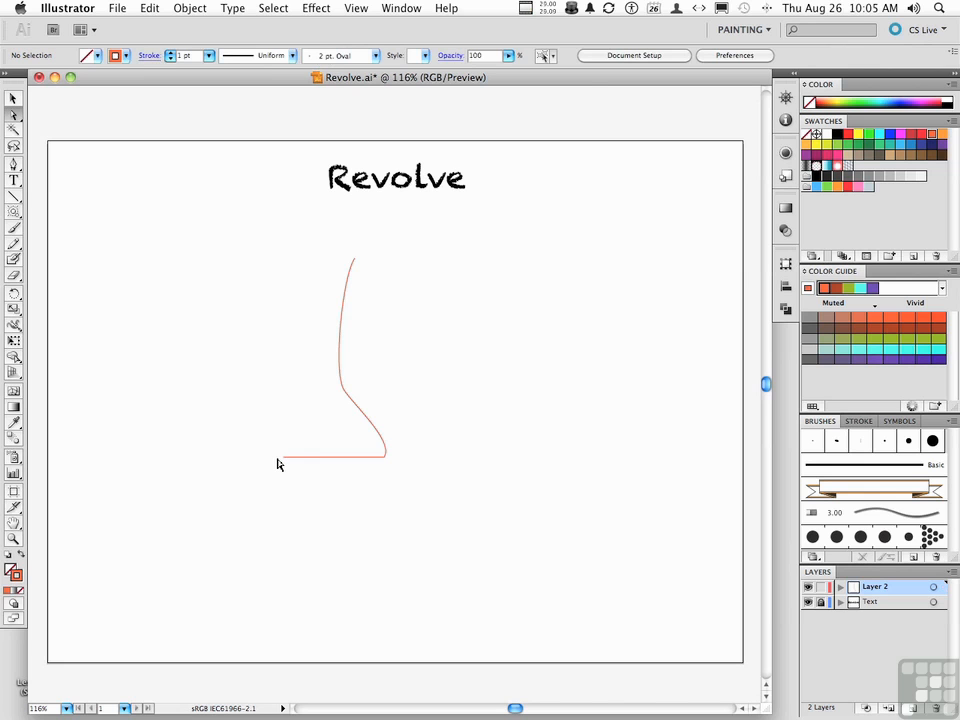
left_click(285, 461)
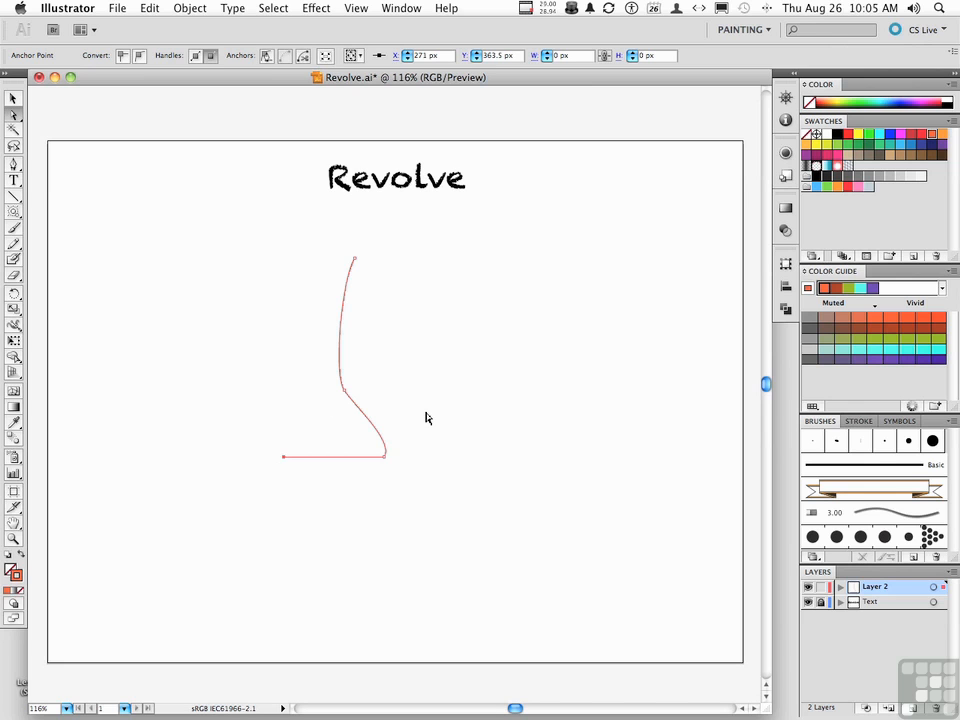
Apply the 3D Revolve effect to the whole vase profile and turn on its preview.
left_click(14, 570)
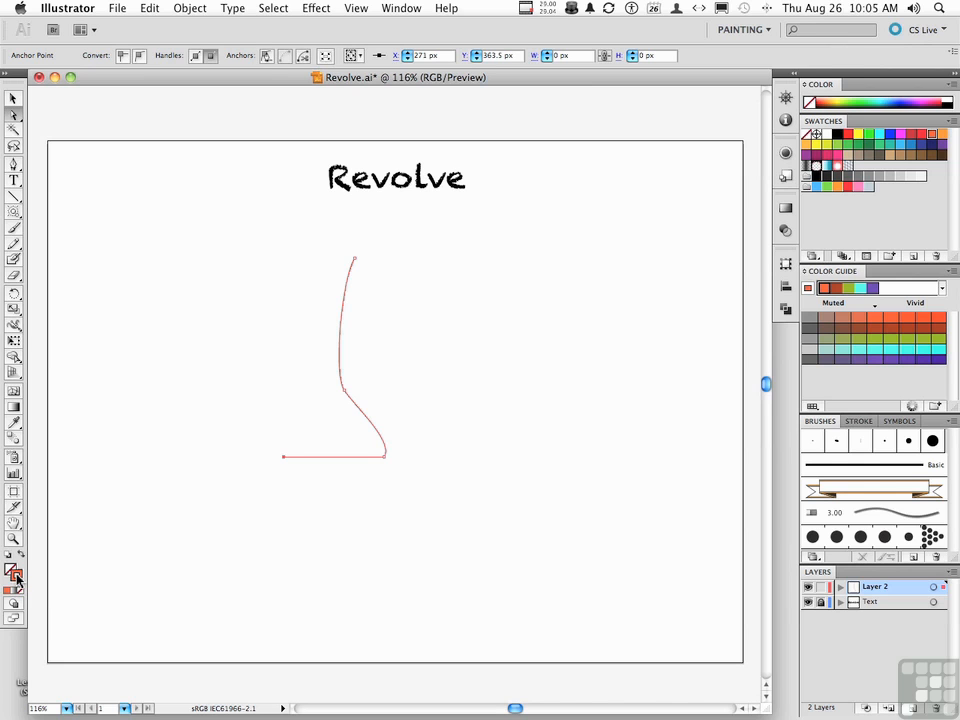
left_click(15, 98)
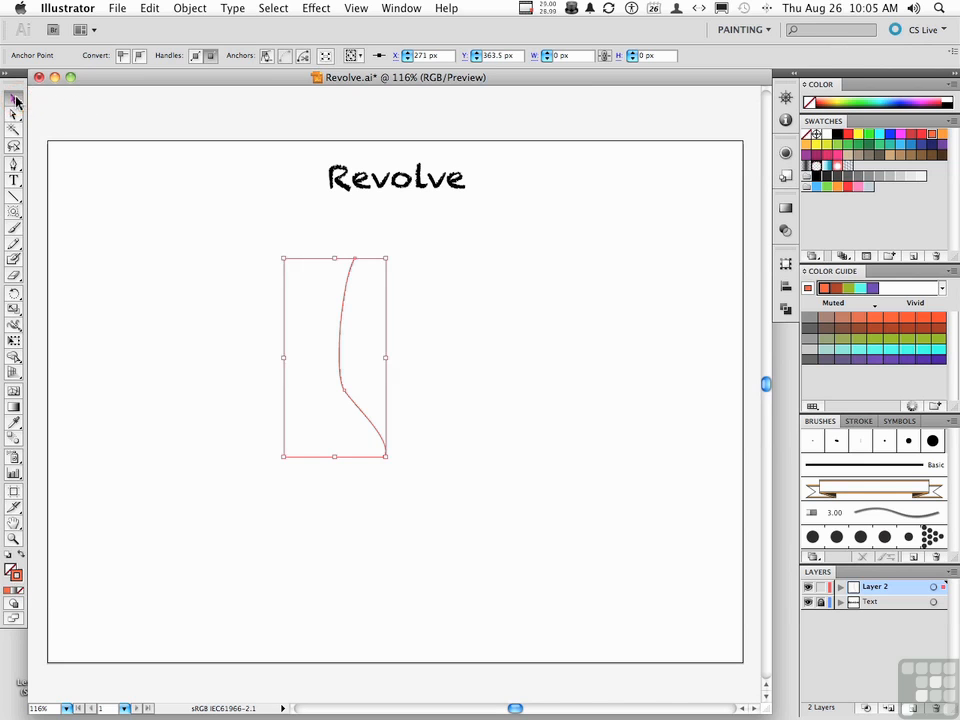
left_click(362, 418)
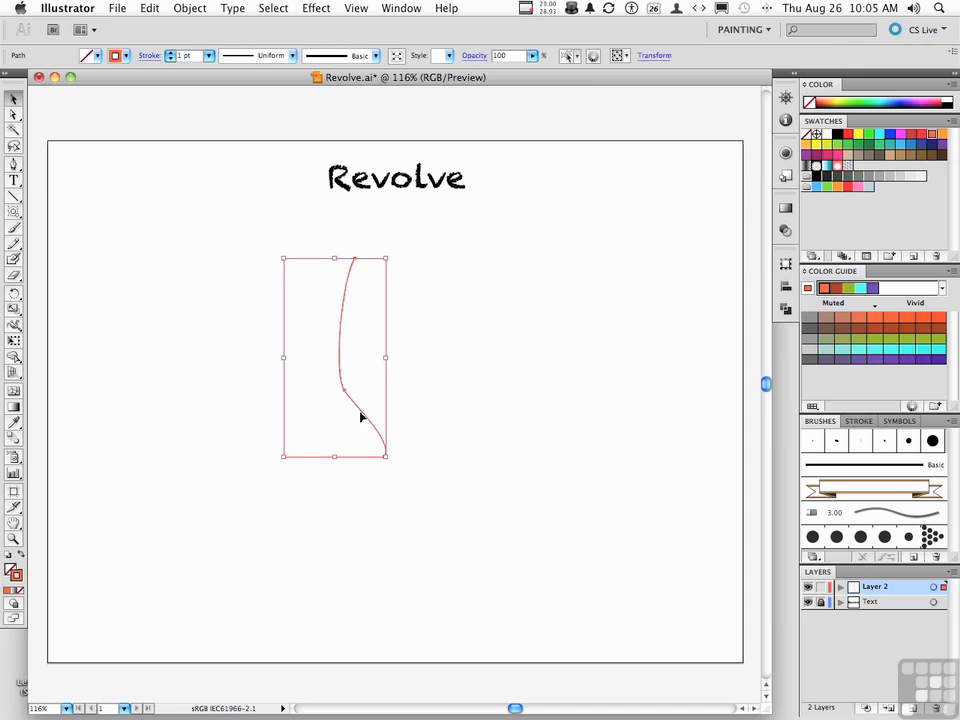
left_click(313, 8)
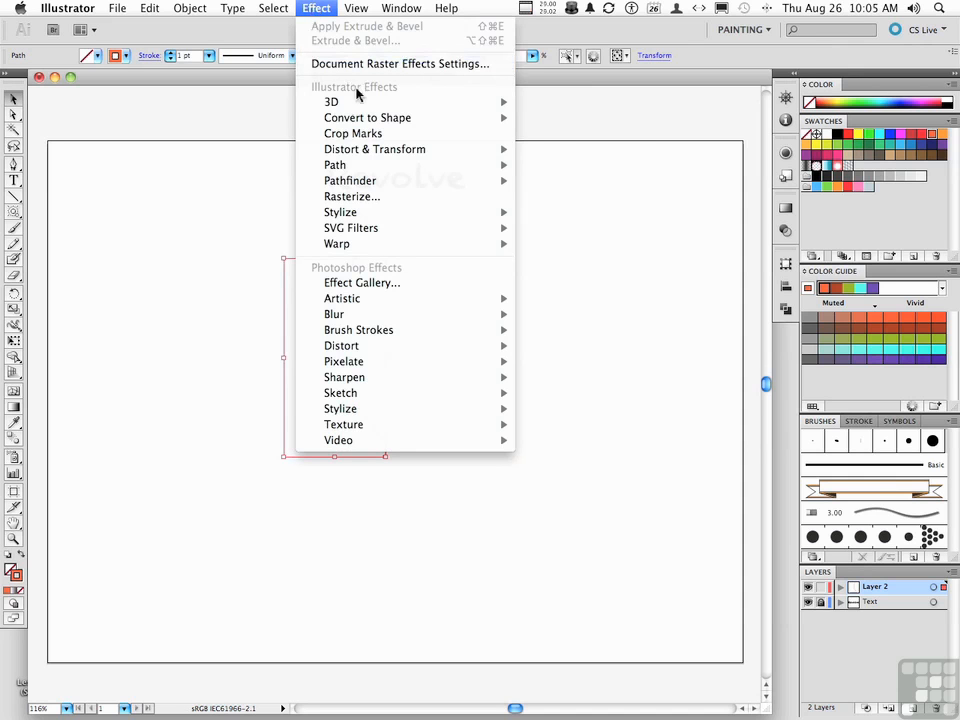
mouse_move(357, 104)
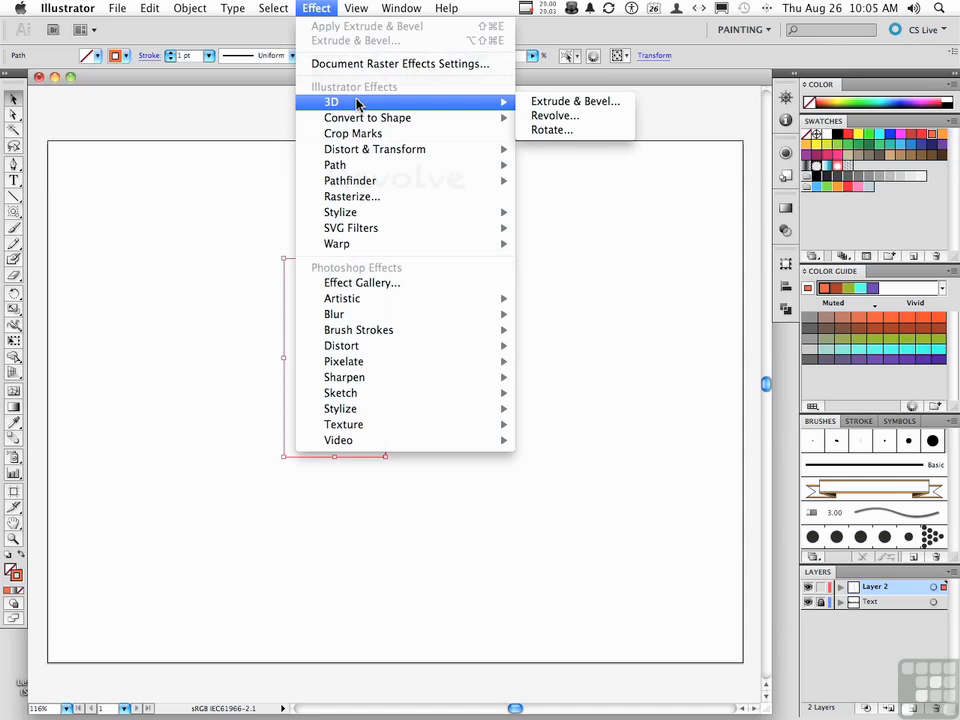
left_click(530, 117)
left_click_drag(672, 91, 618, 101)
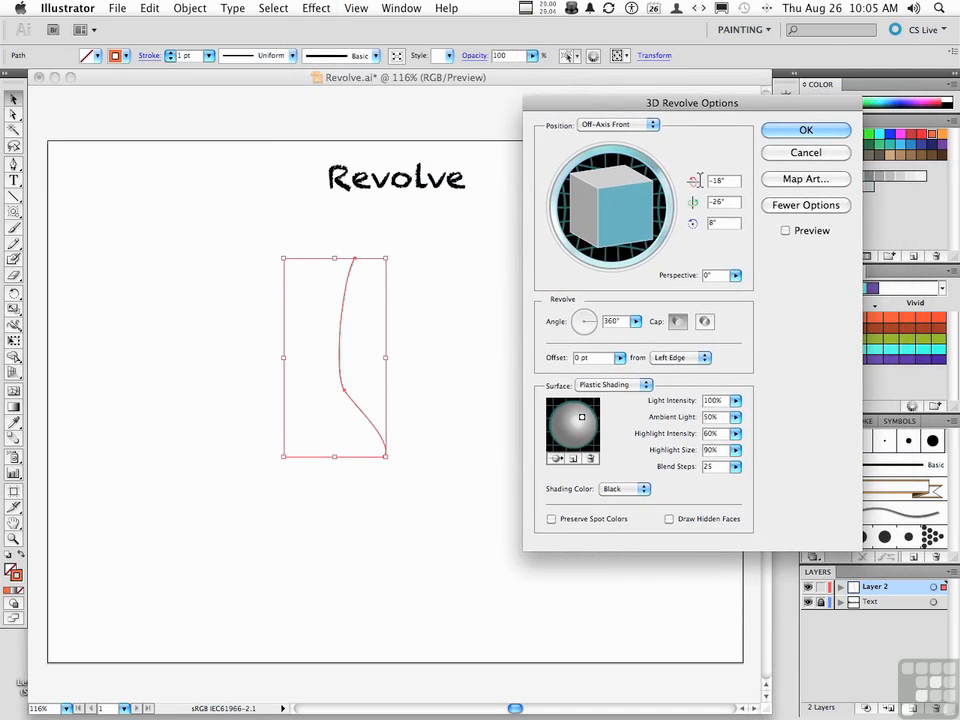
left_click(788, 240)
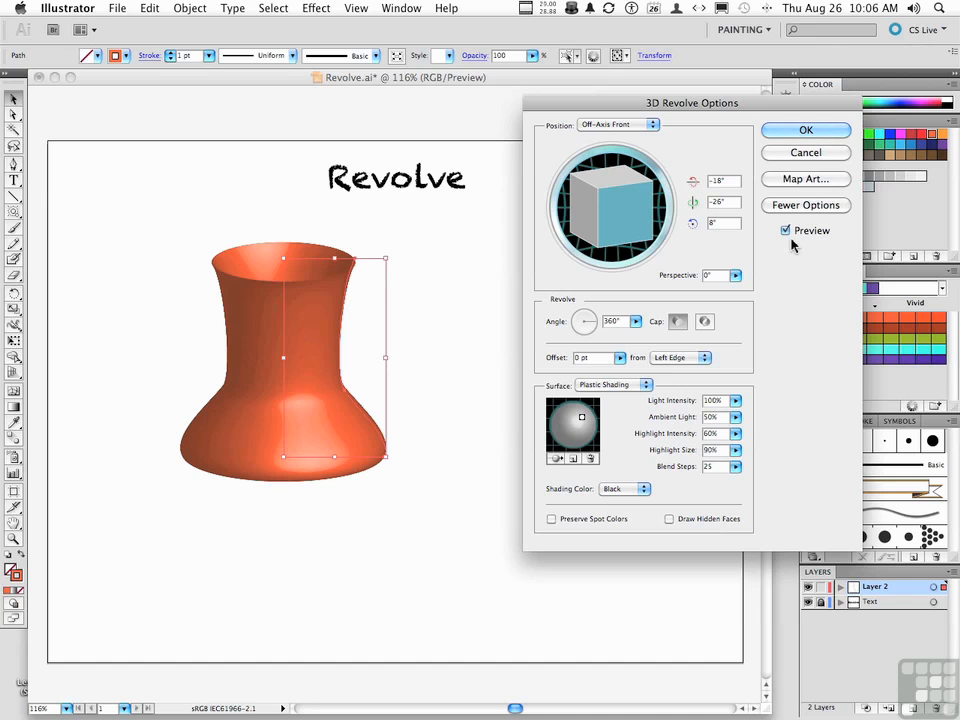
Rotate the revolved vase to -11°, -36° and 5° about its three axes and apply the effect.
mouse_move(612, 203)
left_mouse_down()
mouse_move(624, 219)
mouse_move(670, 205)
left_mouse_up()
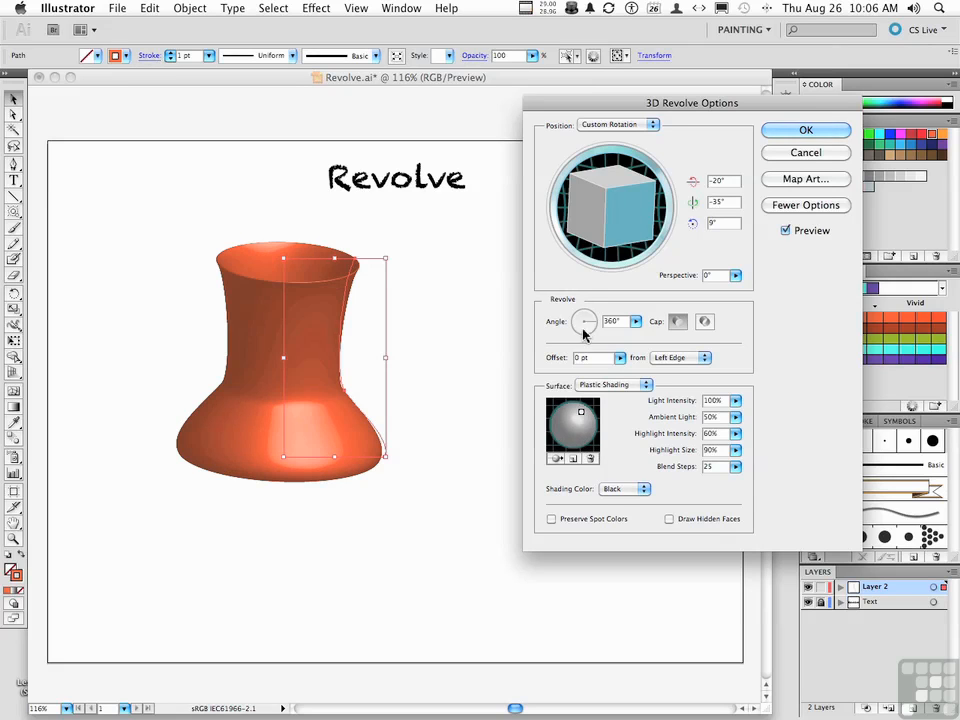
left_click(618, 223)
left_click_drag(618, 223, 619, 216)
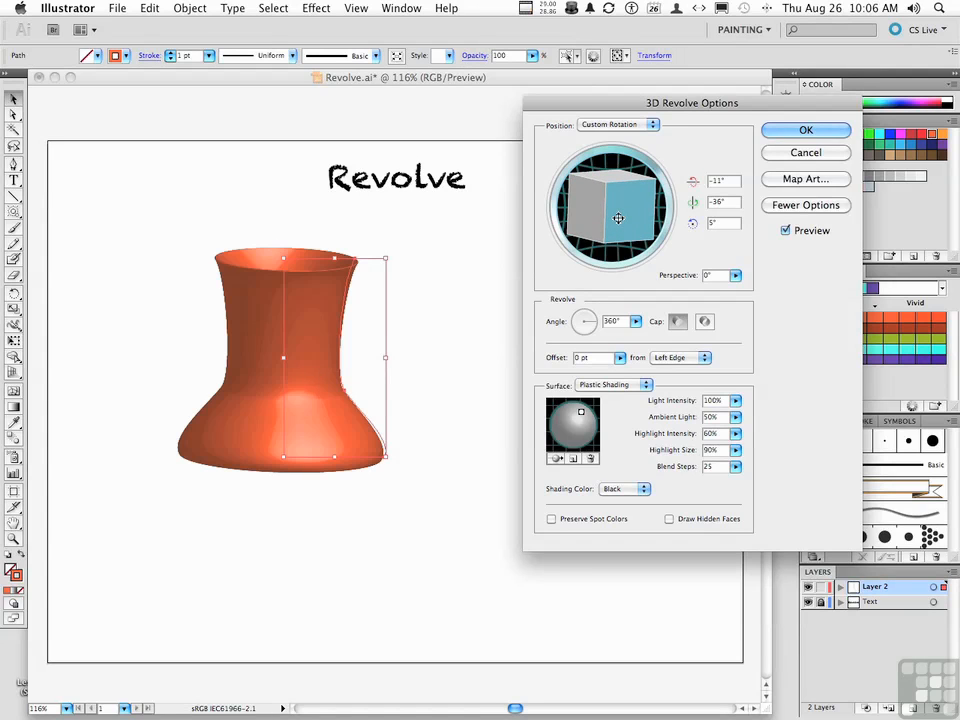
left_click(806, 130)
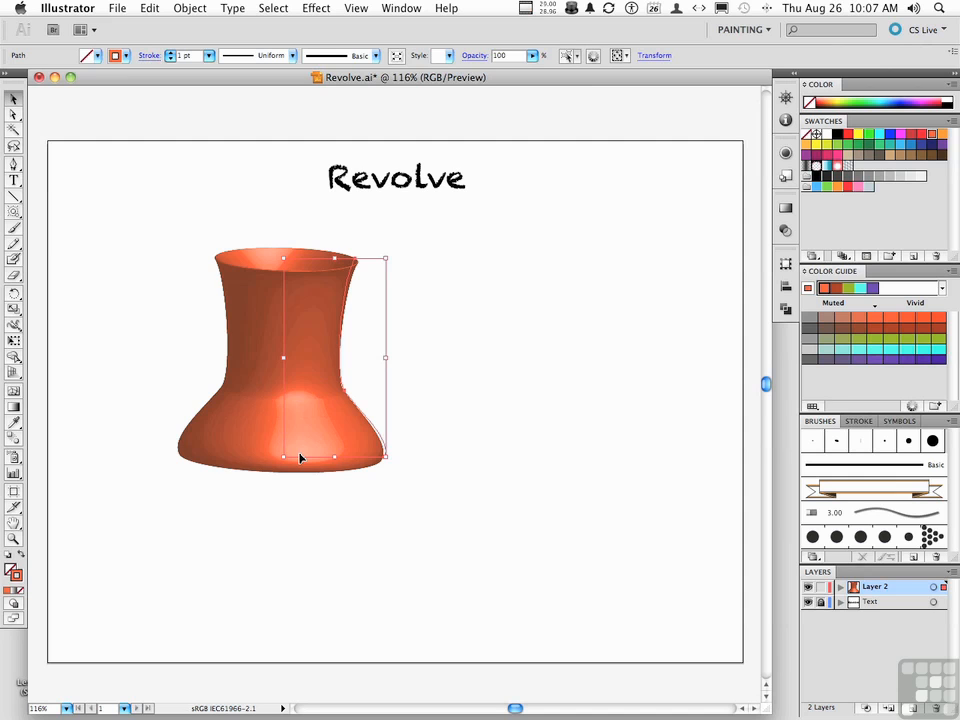
Move the profile's top anchor point outward and down to about X 557 px, Y 204 px to widen the vase into a bowl.
left_click(14, 113)
left_click(342, 245)
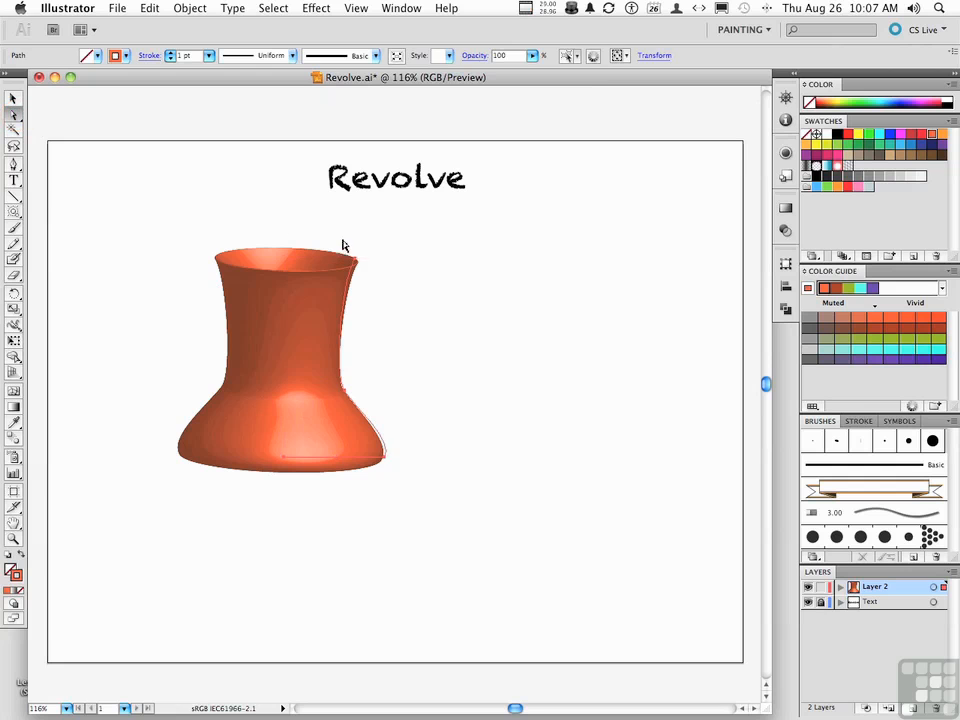
left_click(379, 259)
left_click(358, 265)
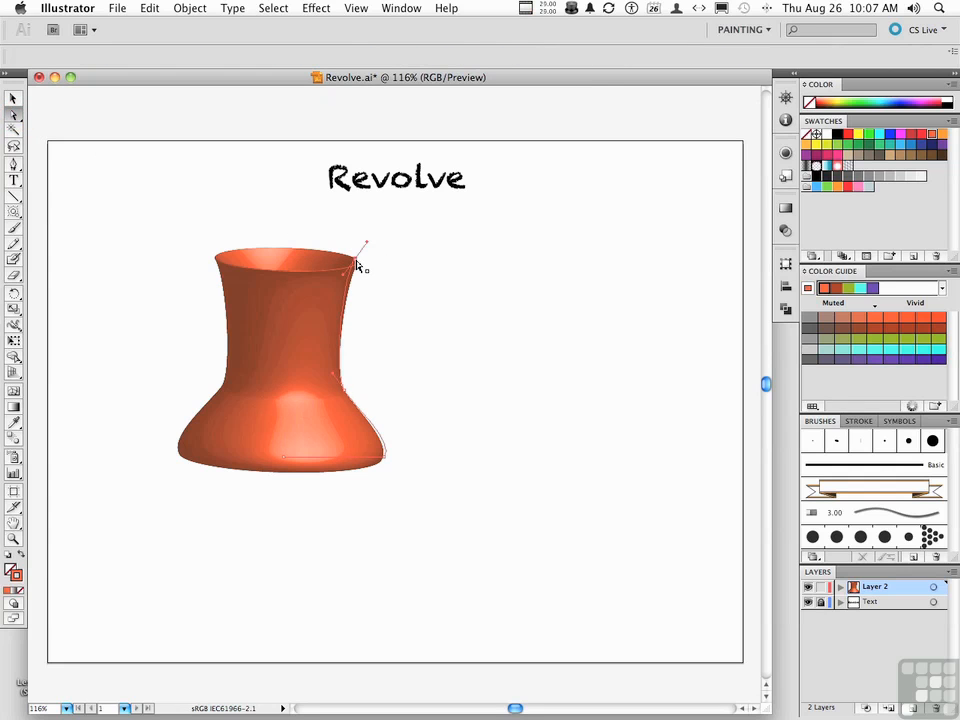
left_click_drag(360, 265, 533, 324)
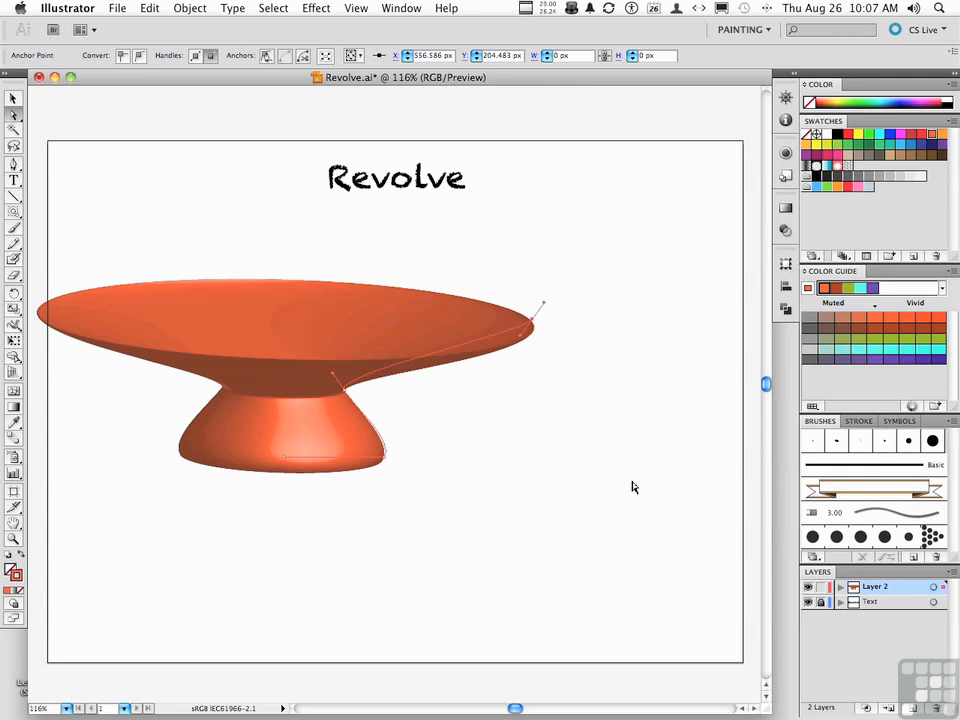
Move the waist anchor point to about X 320 px, Y 307 px and swing only its lower handle outward to round the foot.
left_click(344, 390)
left_click_drag(344, 396, 328, 411)
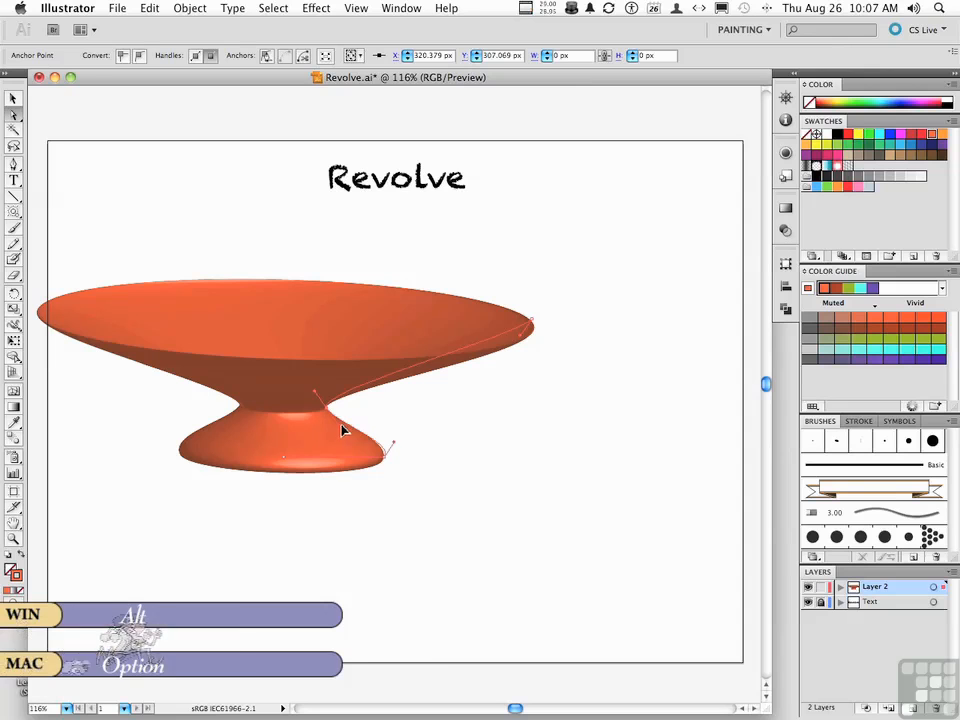
left_click_drag(351, 427, 393, 442)
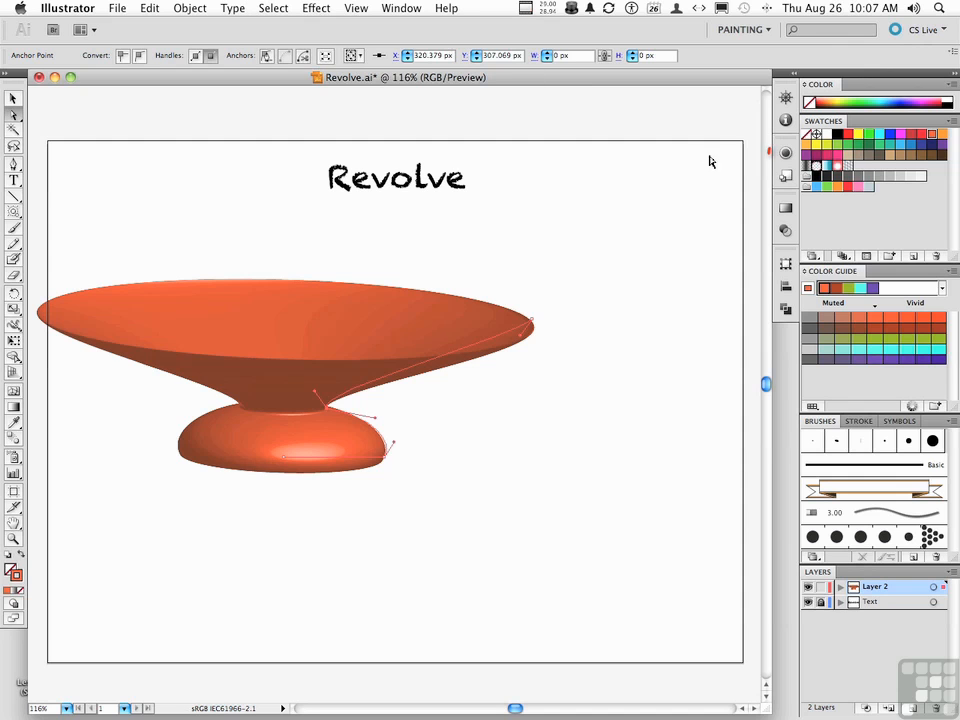
Edit the bowl's existing 3D Revolve effect with preview on, setting the rotation to -9°, -33° and 4°.
left_click(786, 153)
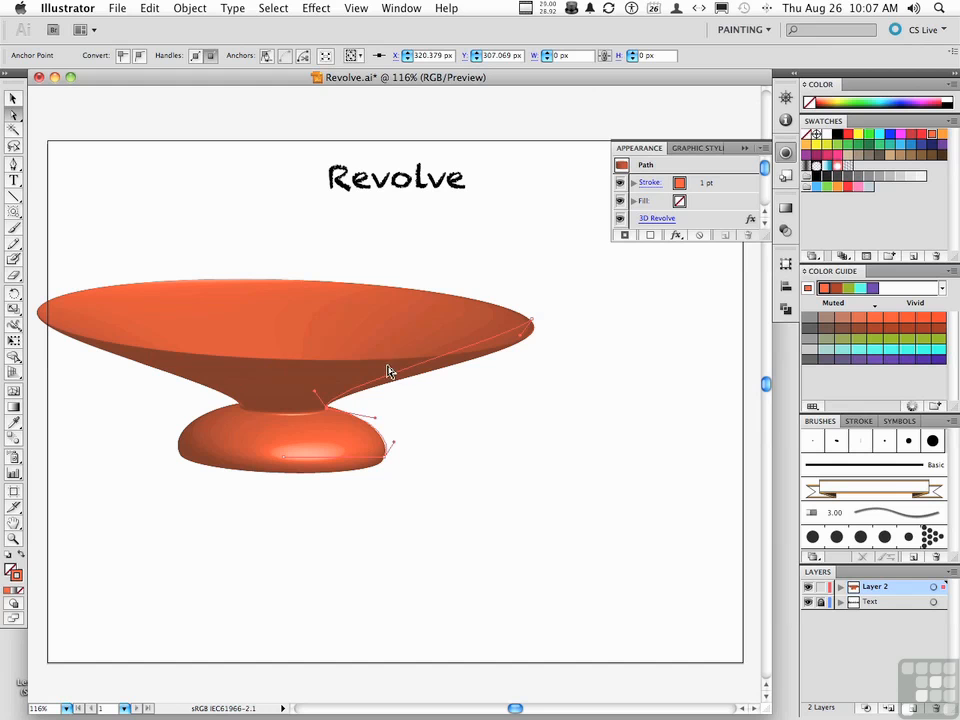
left_click(655, 219)
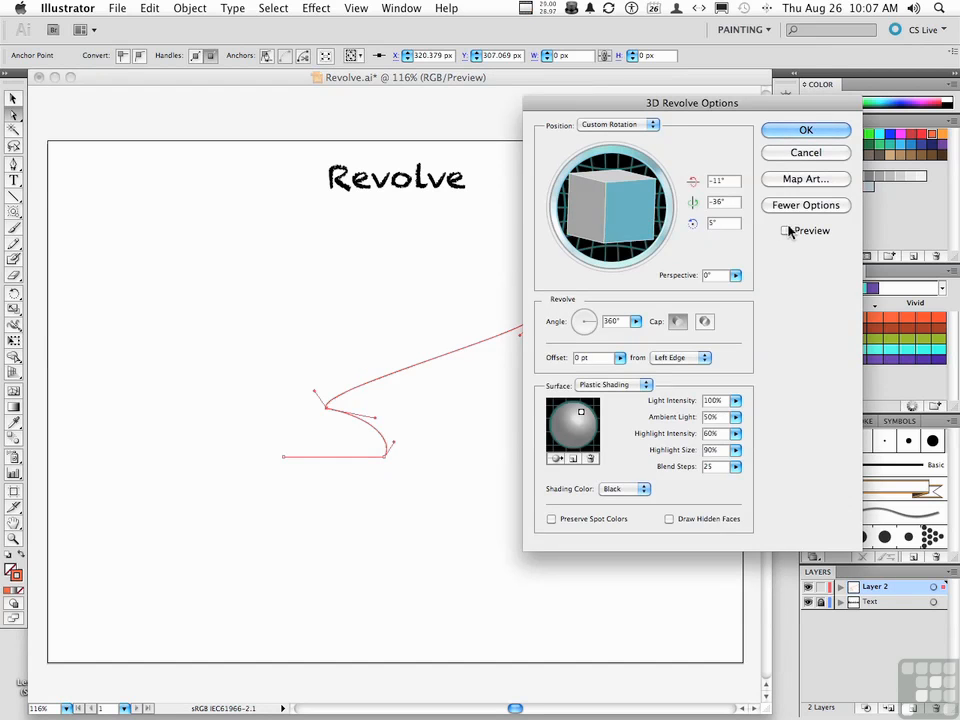
left_click(786, 231)
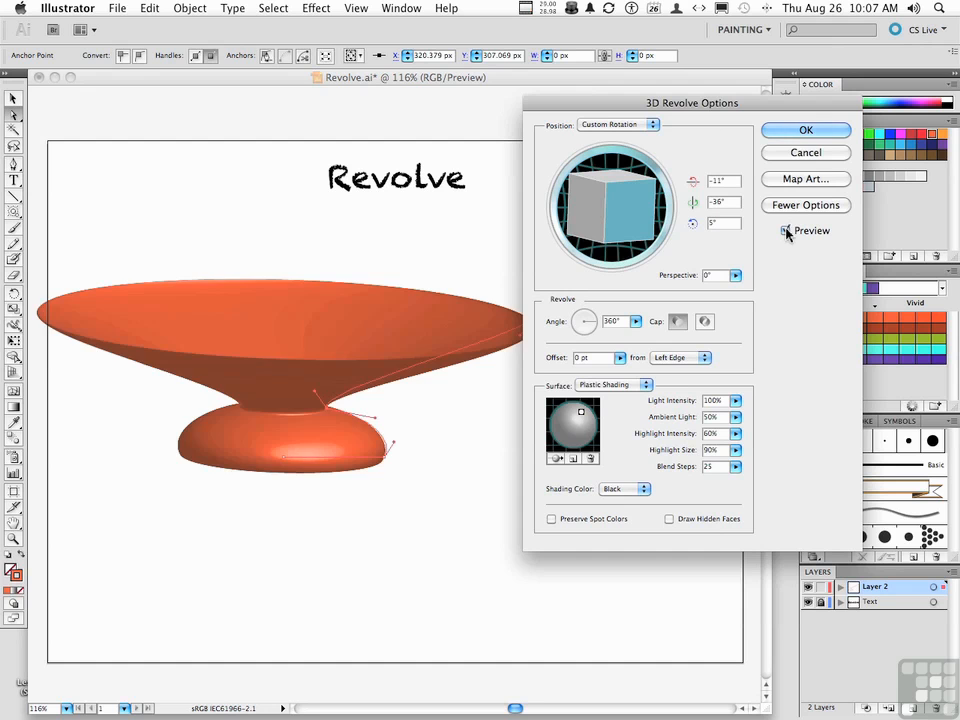
mouse_move(664, 214)
left_mouse_down()
mouse_move(617, 211)
mouse_move(615, 202)
left_mouse_up()
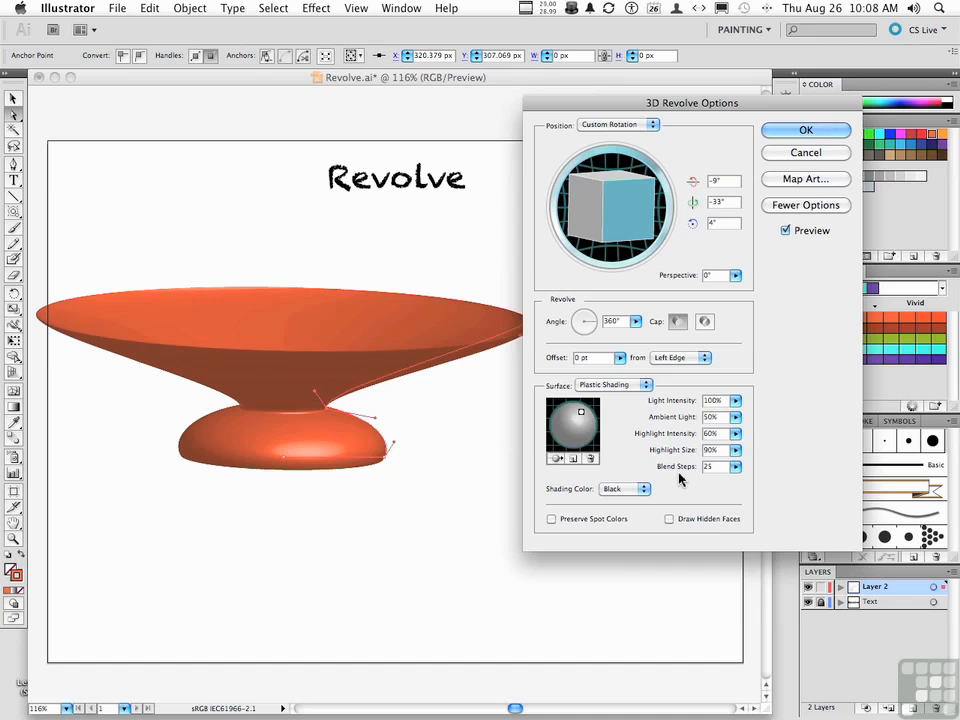
left_click(805, 131)
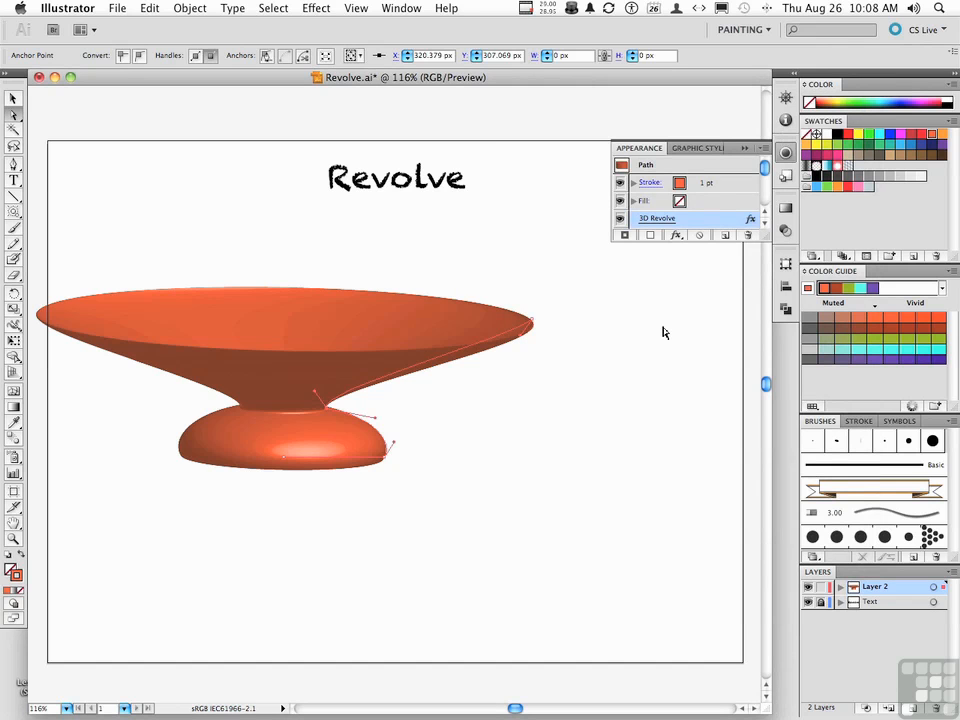